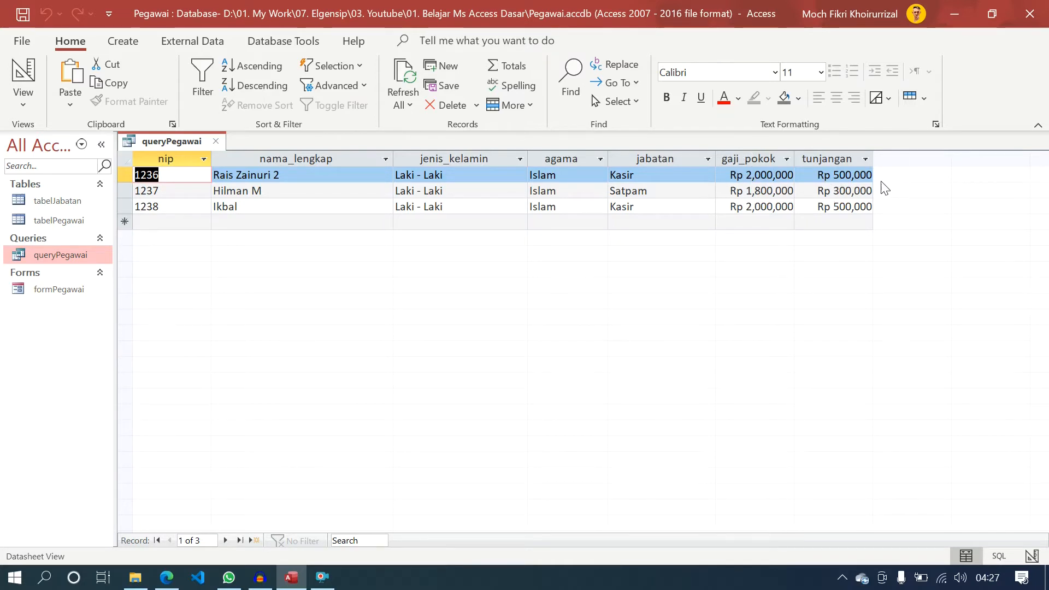
# - Examine the tables and fields of queryPegawai in Design View, and return to its records in Datasheet View
pyautogui.rightClick(166, 141)
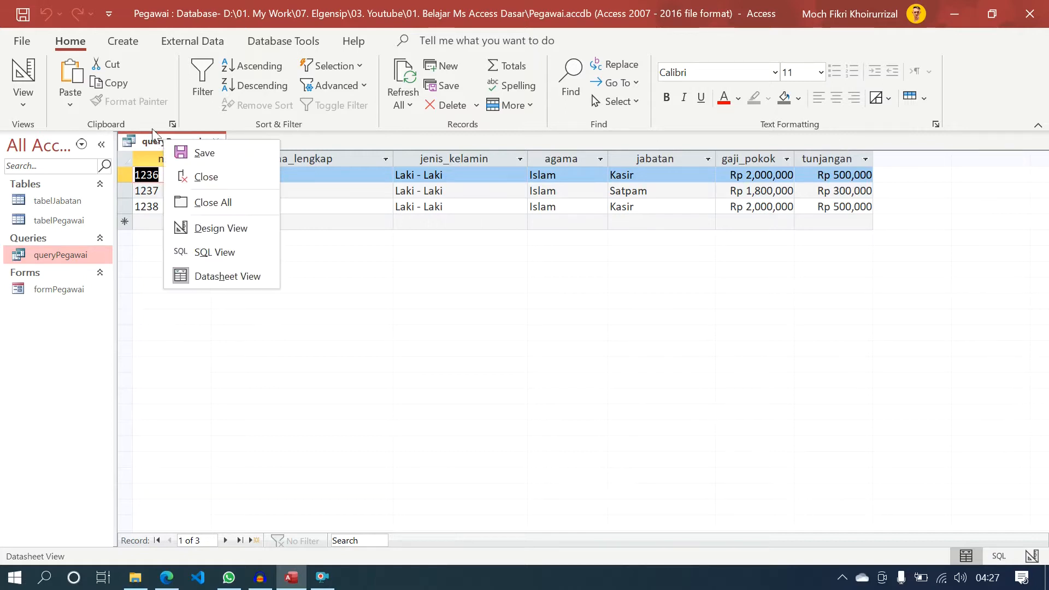
pyautogui.rightClick(139, 140)
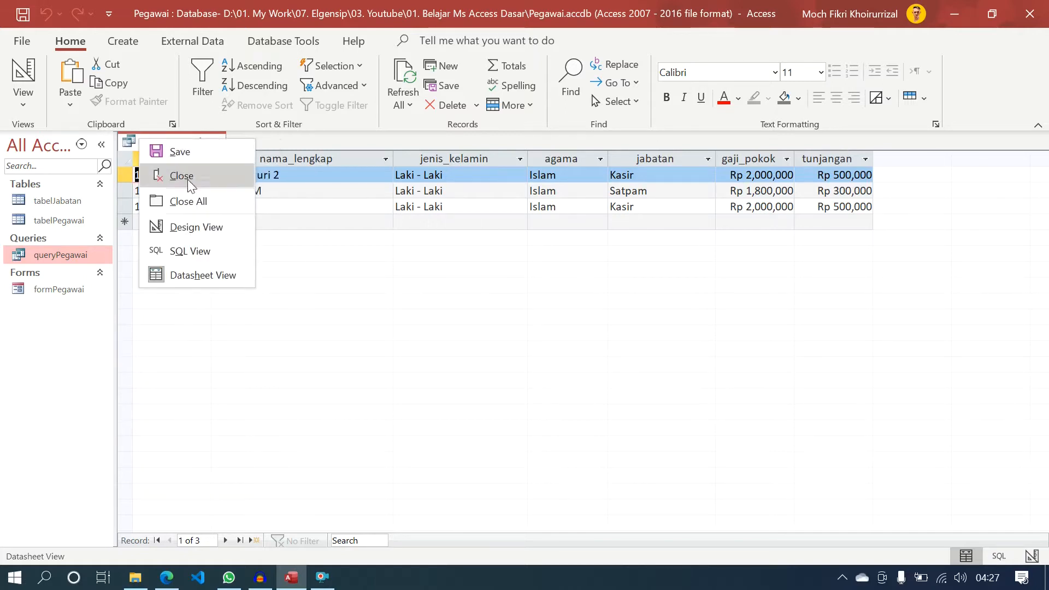
pyautogui.click(202, 228)
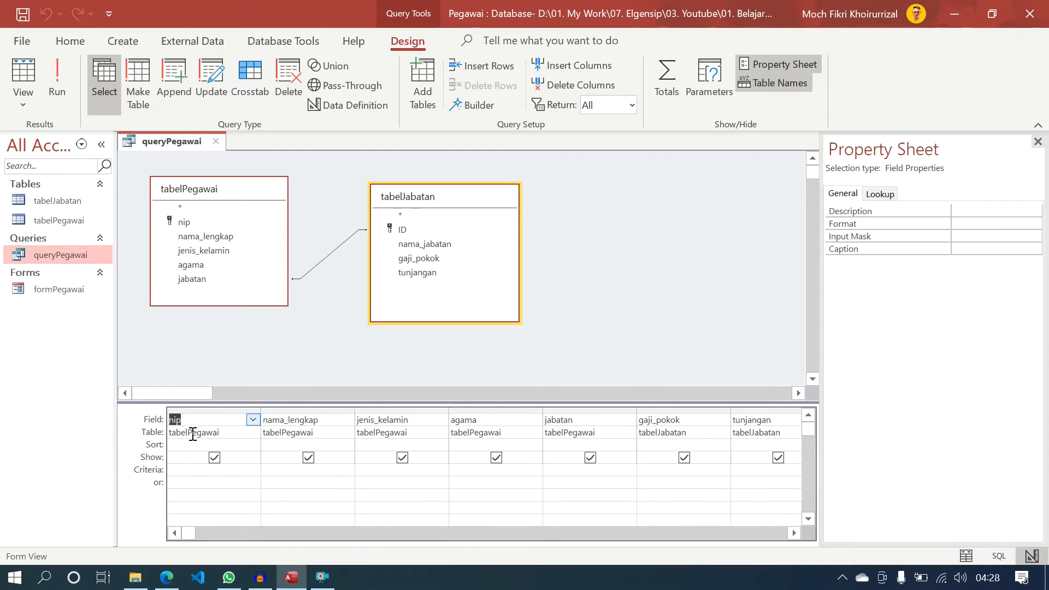
pyautogui.click(796, 533)
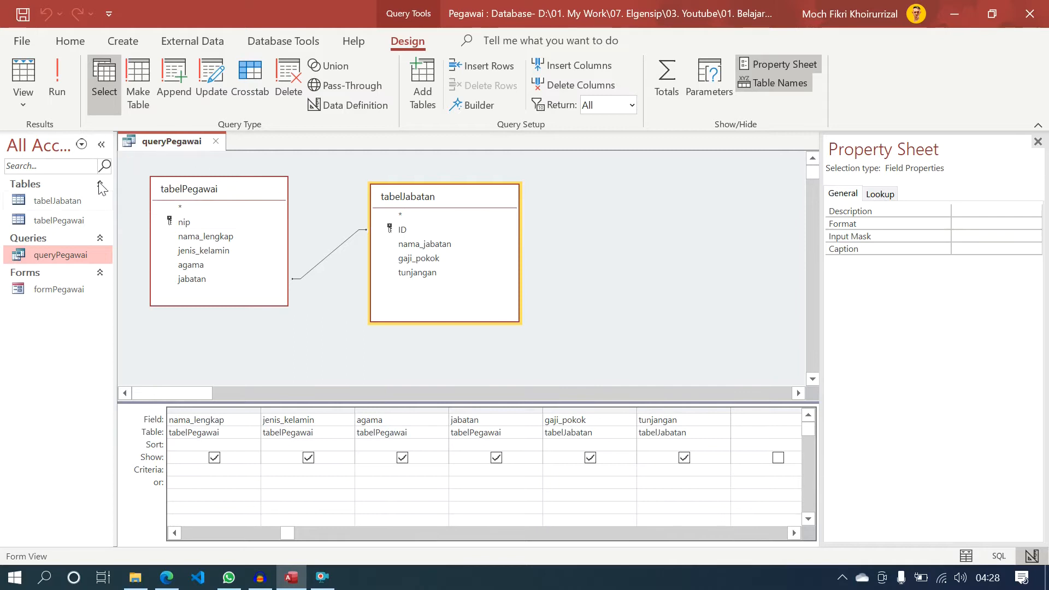
pyautogui.click(63, 255)
pyautogui.doubleClick(62, 254)
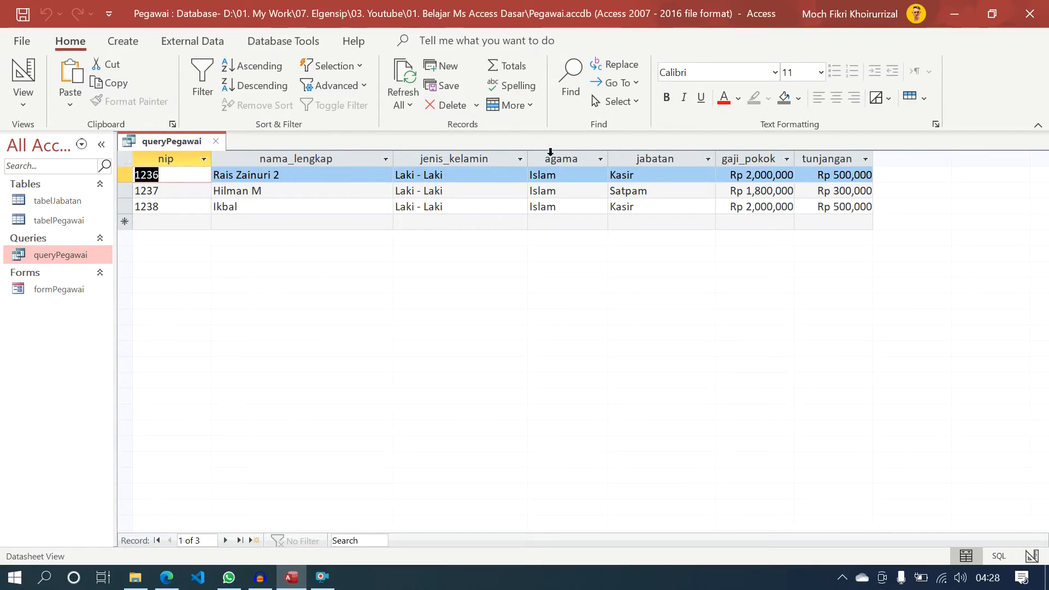
# - View the tabelJabatan records, return to queryPegawai for comparison, and close the table
pyautogui.doubleClick(74, 201)
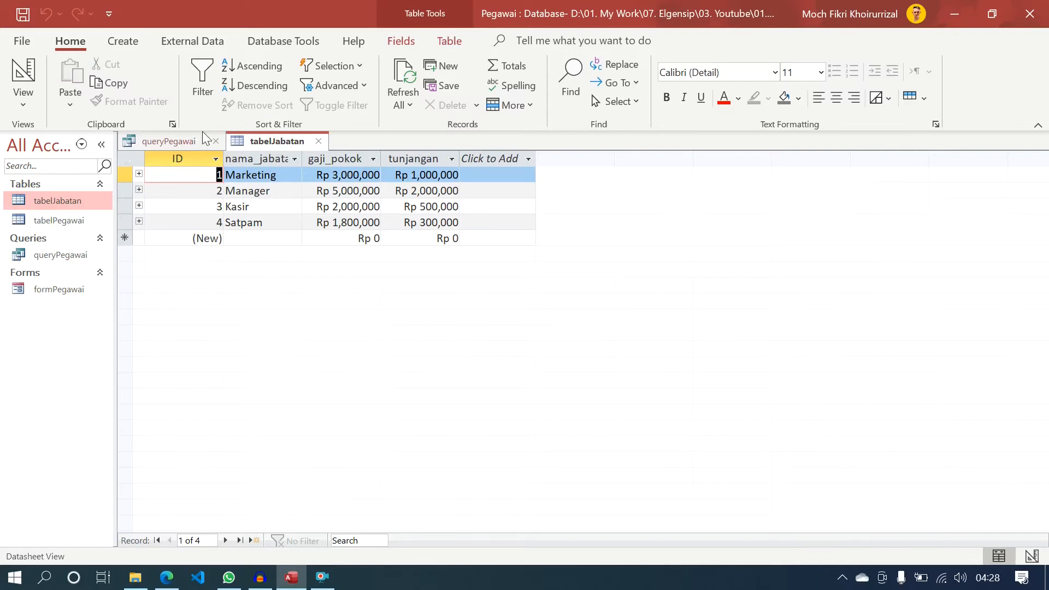
pyautogui.click(169, 141)
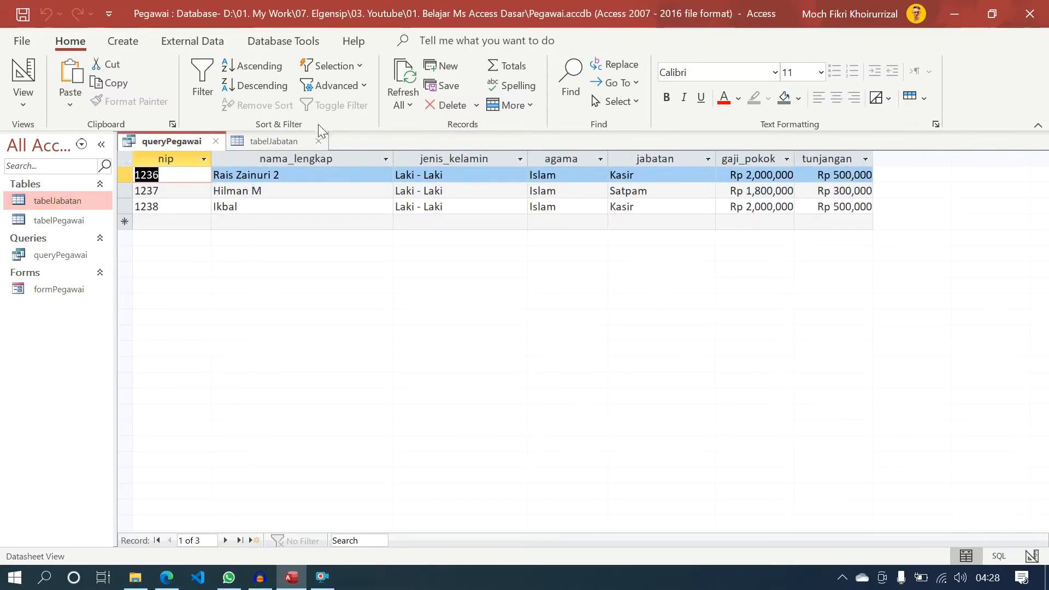
pyautogui.click(318, 141)
# - In the design of queryPegawai, add the calculated field total: [gaji_pokok]+[tunjangan] in the column after tunjangan
pyautogui.rightClick(166, 144)
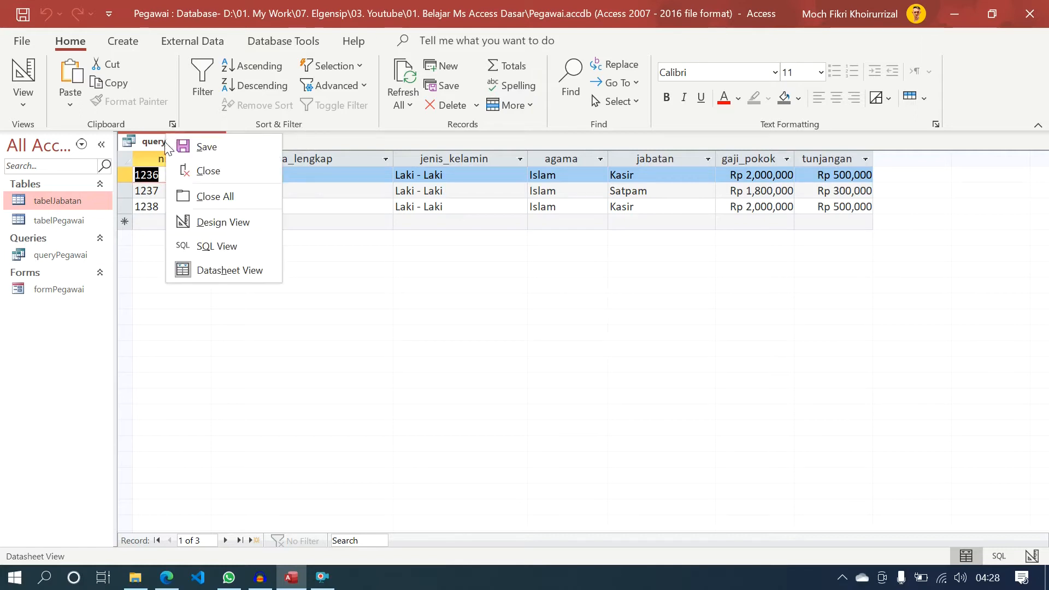
pyautogui.click(228, 222)
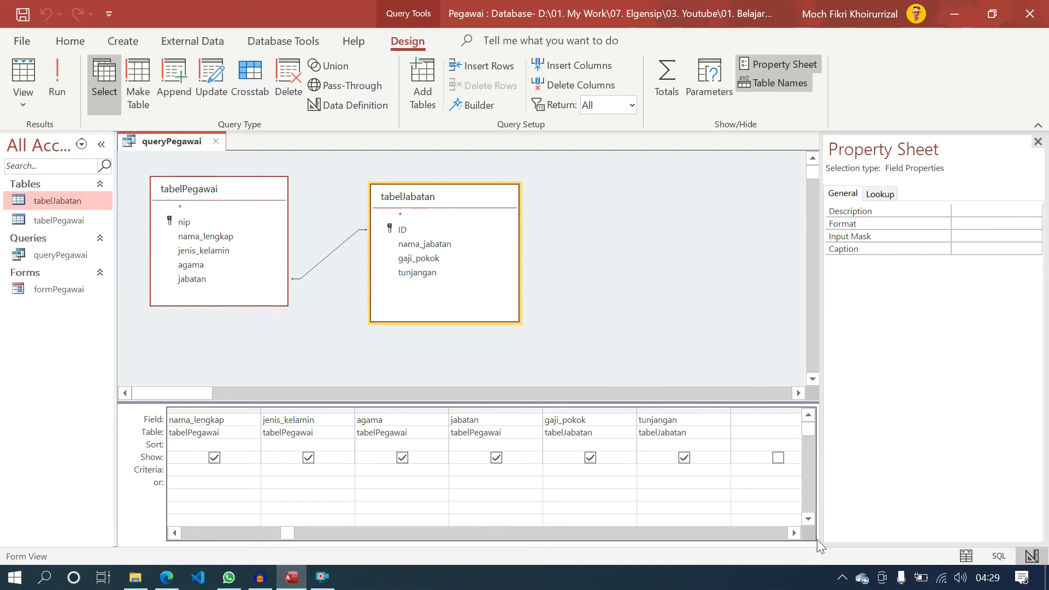
pyautogui.click(795, 532)
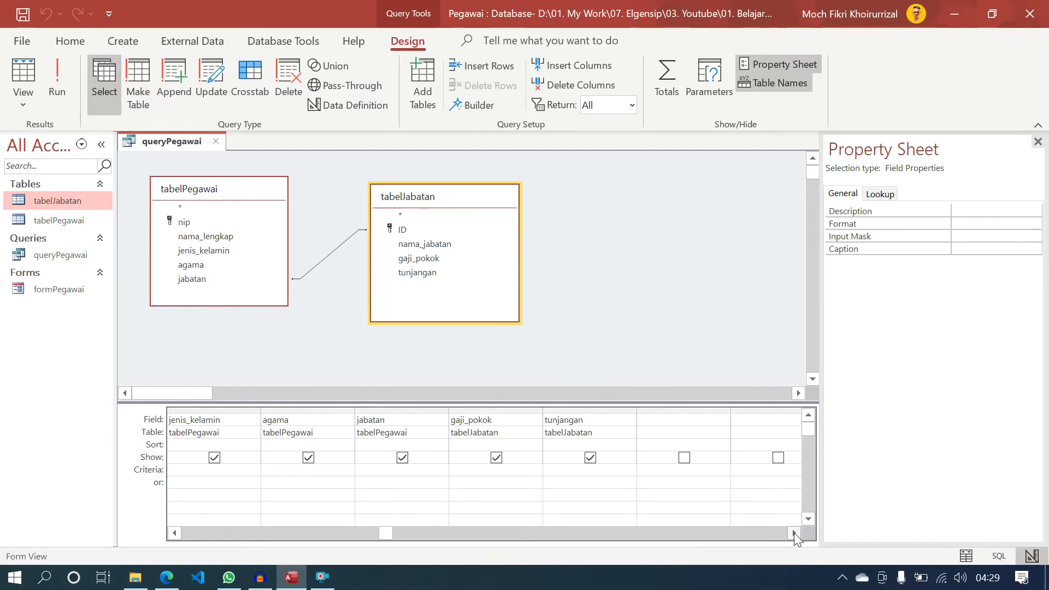
pyautogui.click(658, 418)
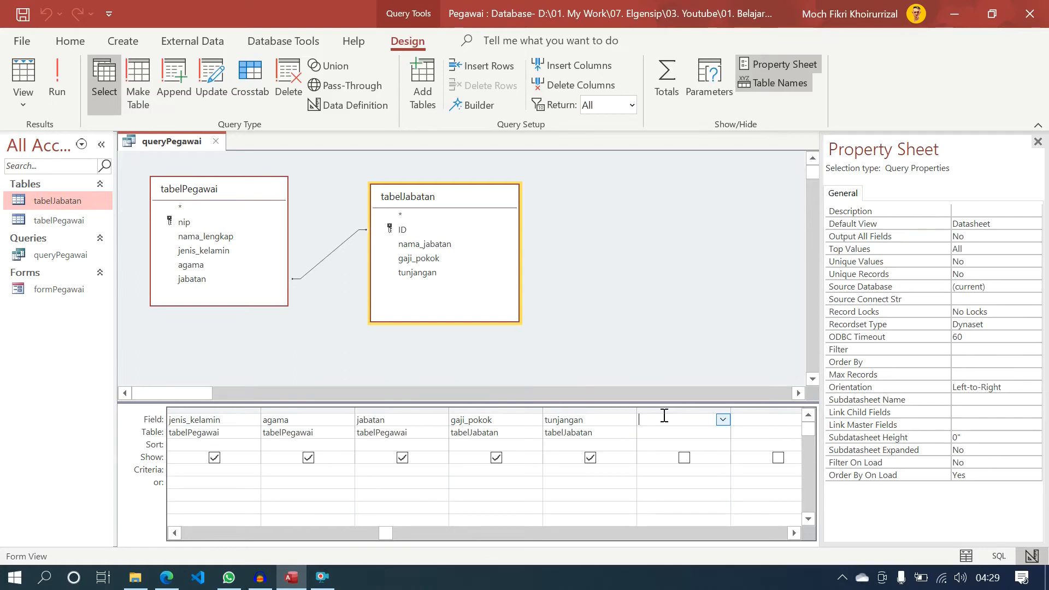
pyautogui.write('toa')
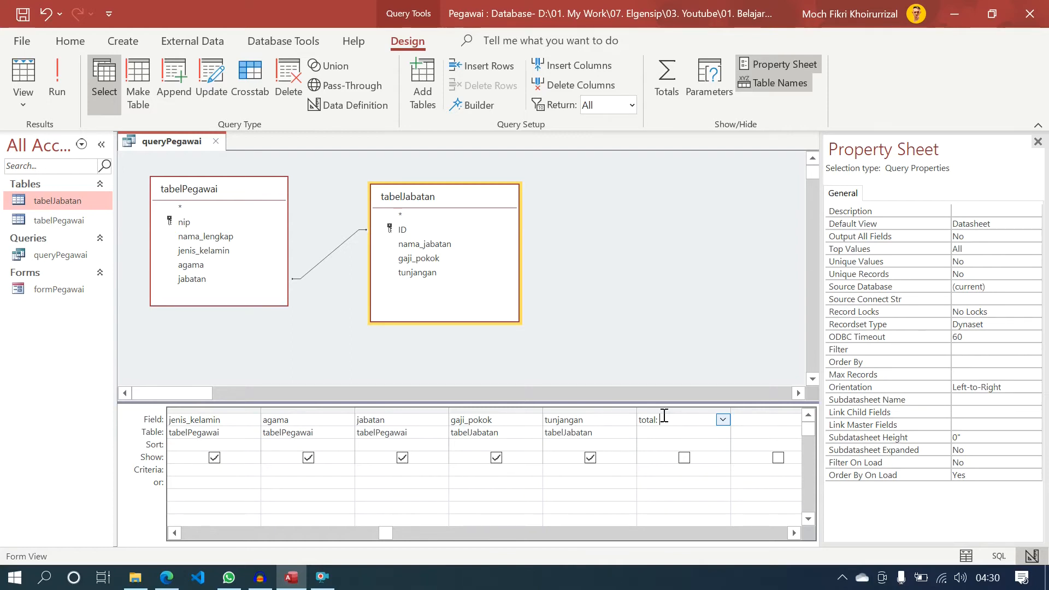
pyautogui.write('[ga')
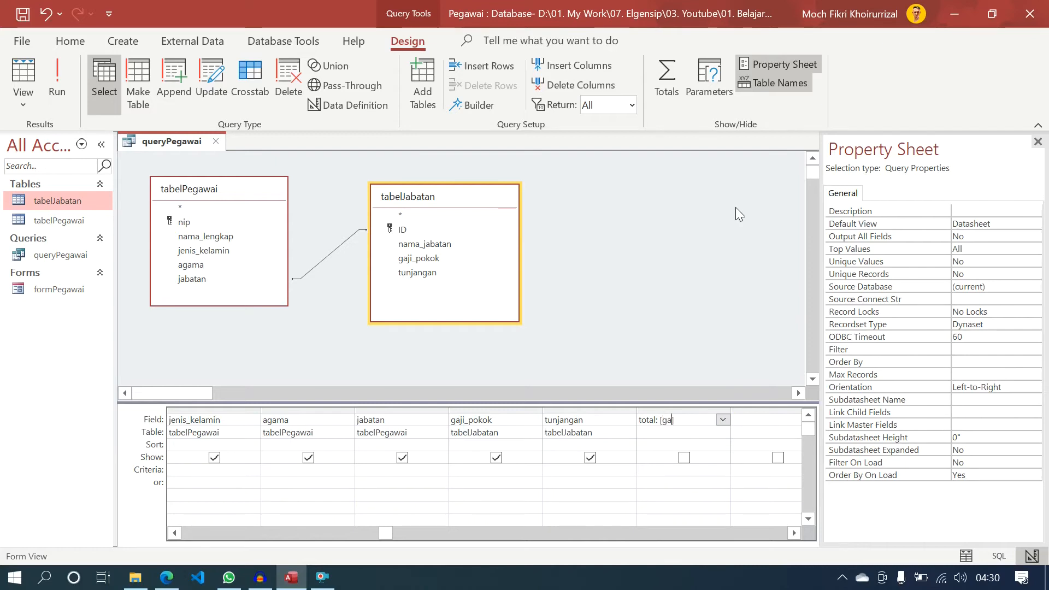
pyautogui.write('ji_pokok] + [tunjangan')
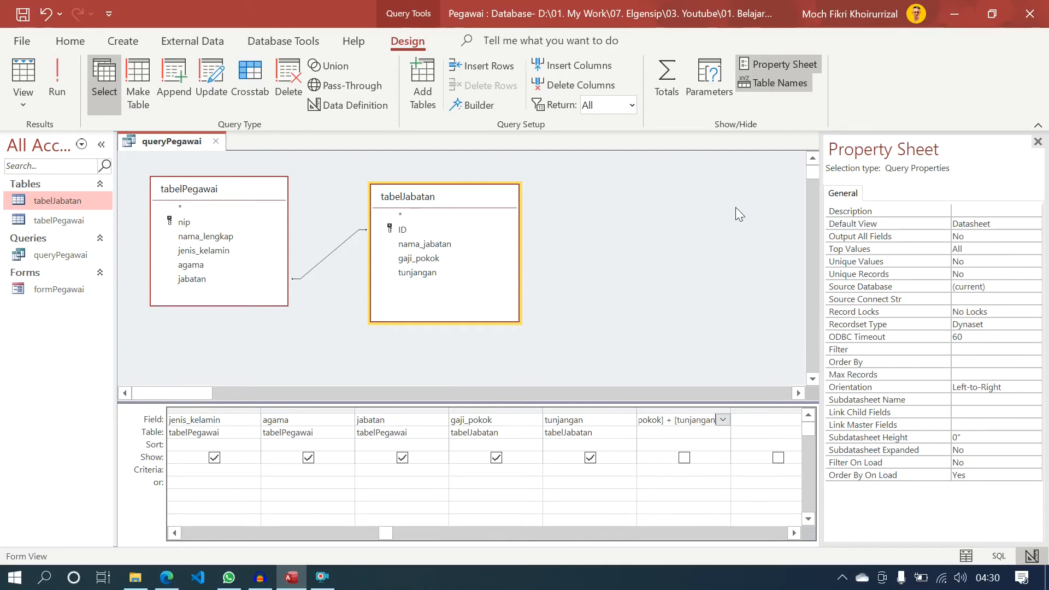
pyautogui.write(']')
pyautogui.press('Return')
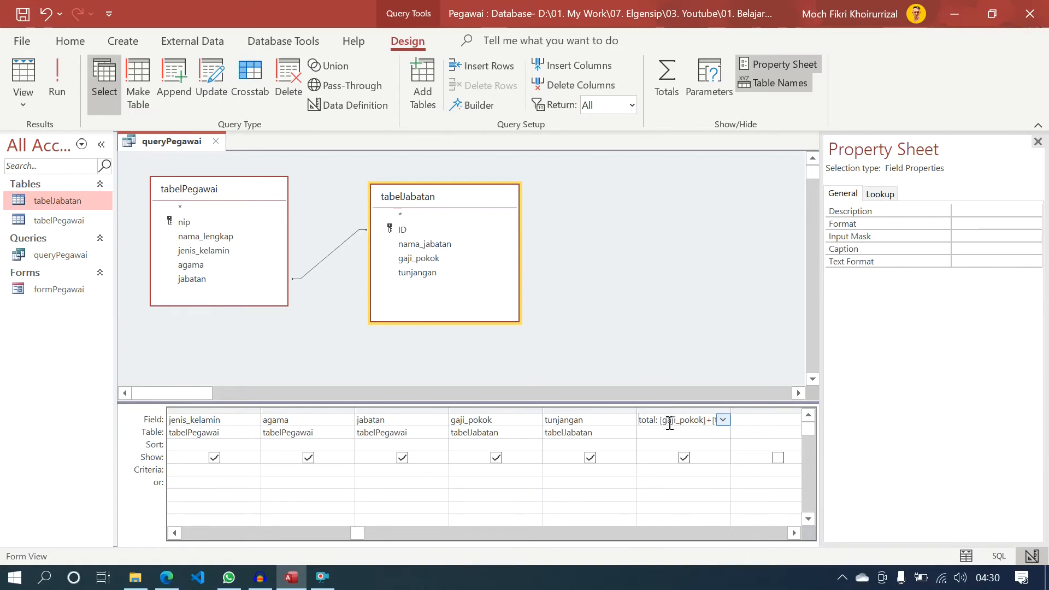
# - Review the full total field expression in the Expression Builder and accept it
pyautogui.moveTo(664, 419); pyautogui.dragTo(717, 421)
pyautogui.click(700, 422)
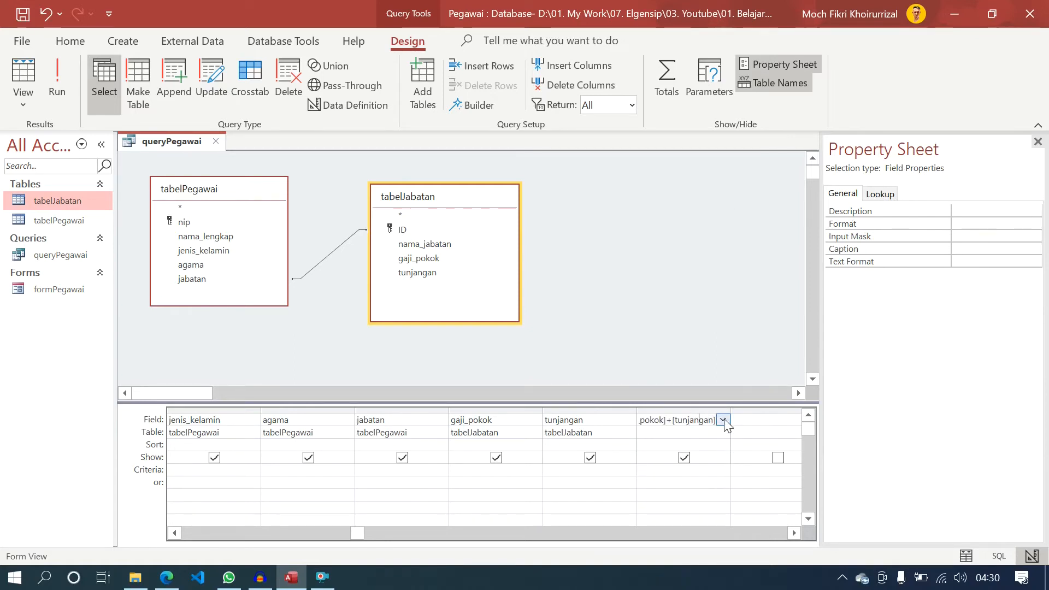
pyautogui.click(723, 420)
pyautogui.click(723, 420)
pyautogui.click(721, 418)
pyautogui.rightClick(705, 419)
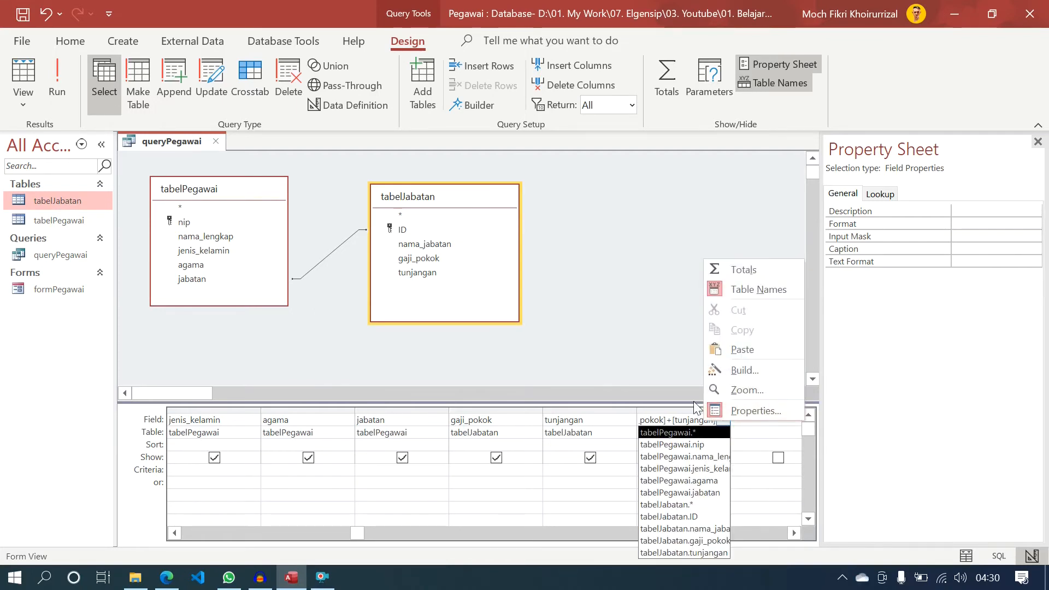
pyautogui.click(745, 370)
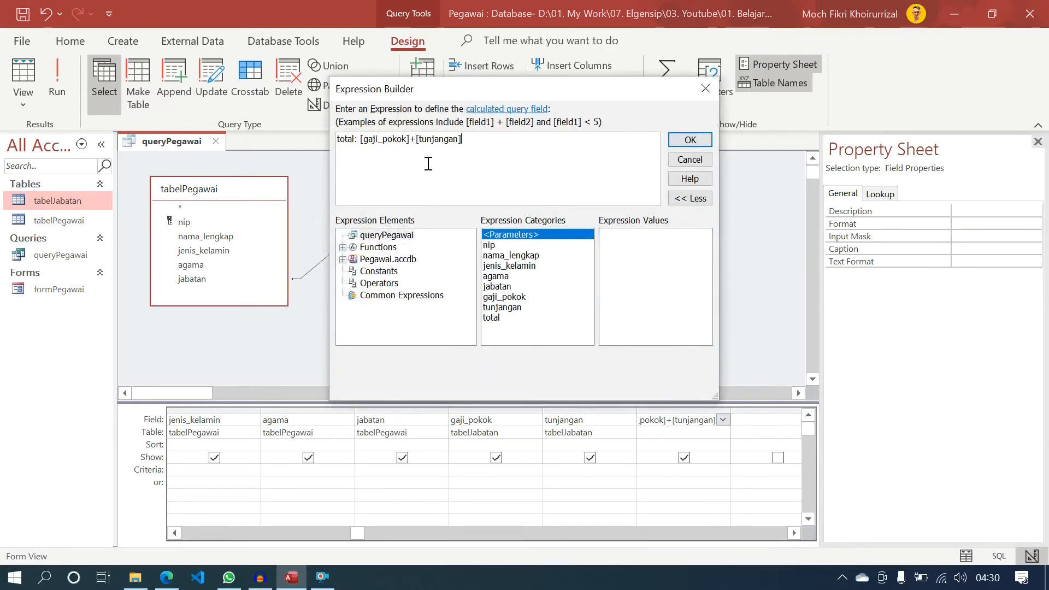
pyautogui.moveTo(527, 159); pyautogui.dragTo(344, 132)
pyautogui.moveTo(551, 94); pyautogui.dragTo(538, 159)
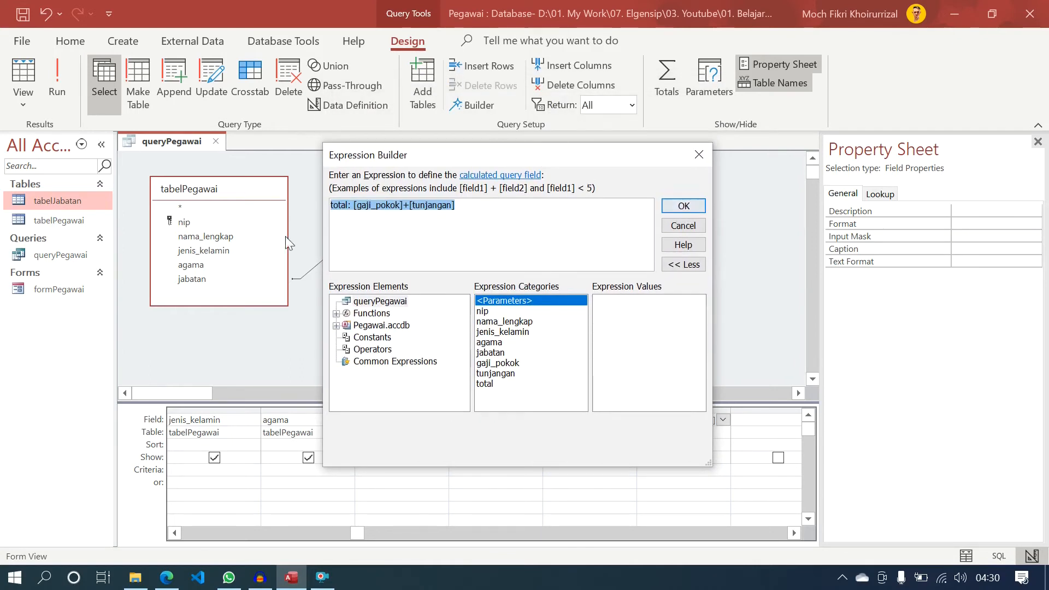
pyautogui.click(352, 205)
pyautogui.moveTo(352, 206); pyautogui.dragTo(488, 226)
pyautogui.click(352, 205)
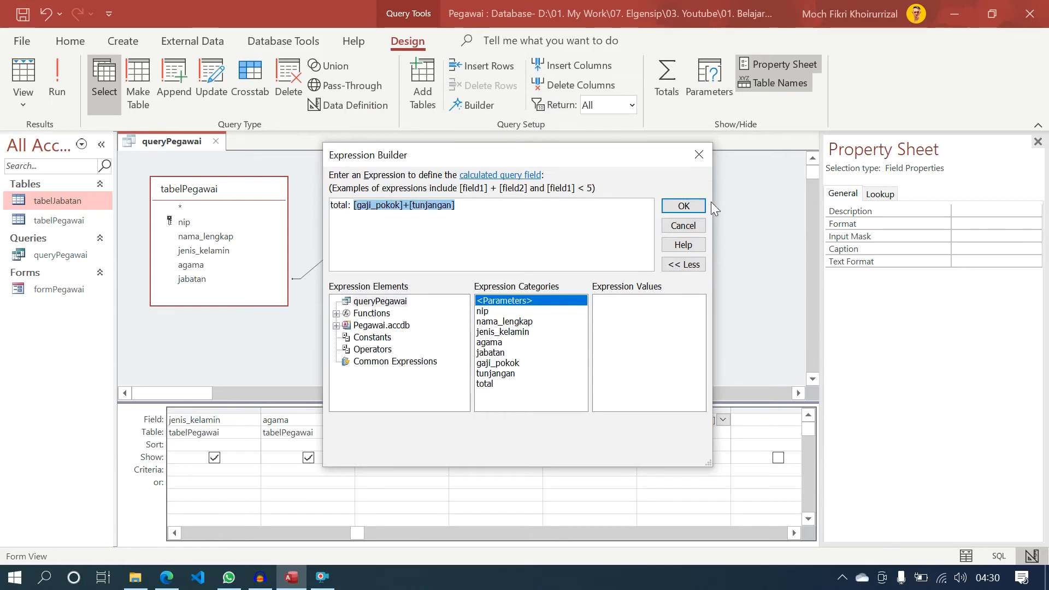
pyautogui.click(684, 206)
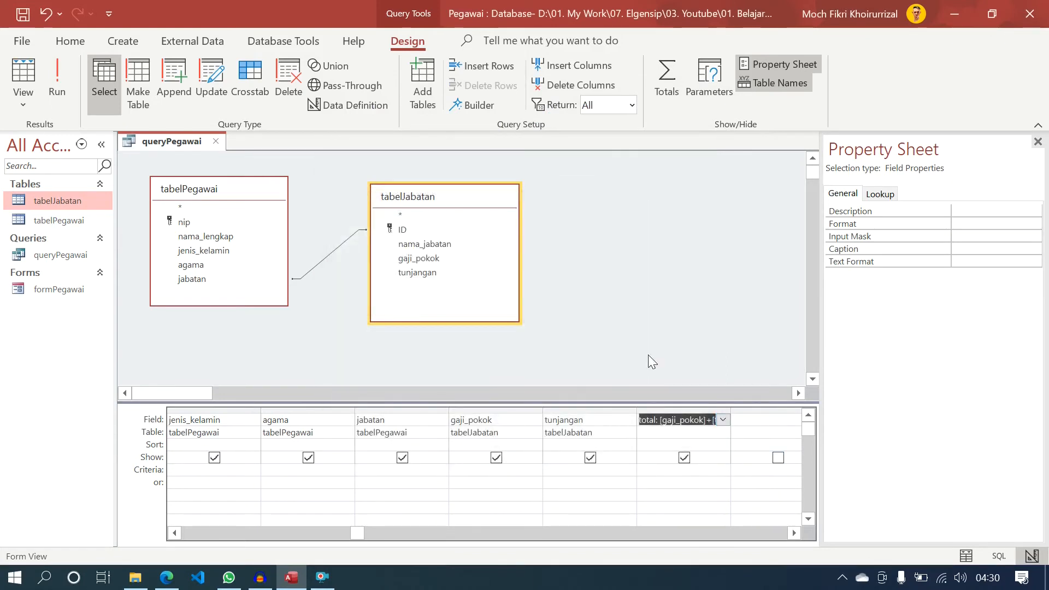
# - Save queryPegawai, display it in Datasheet View and widen the total column slightly
pyautogui.hotkey('ctrl', 's')
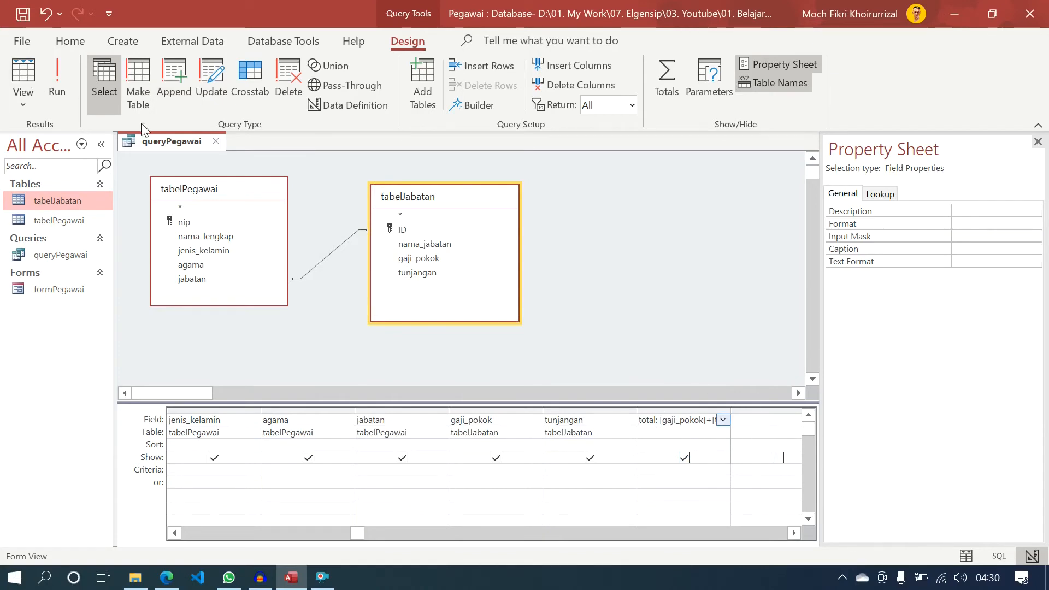
pyautogui.rightClick(170, 142)
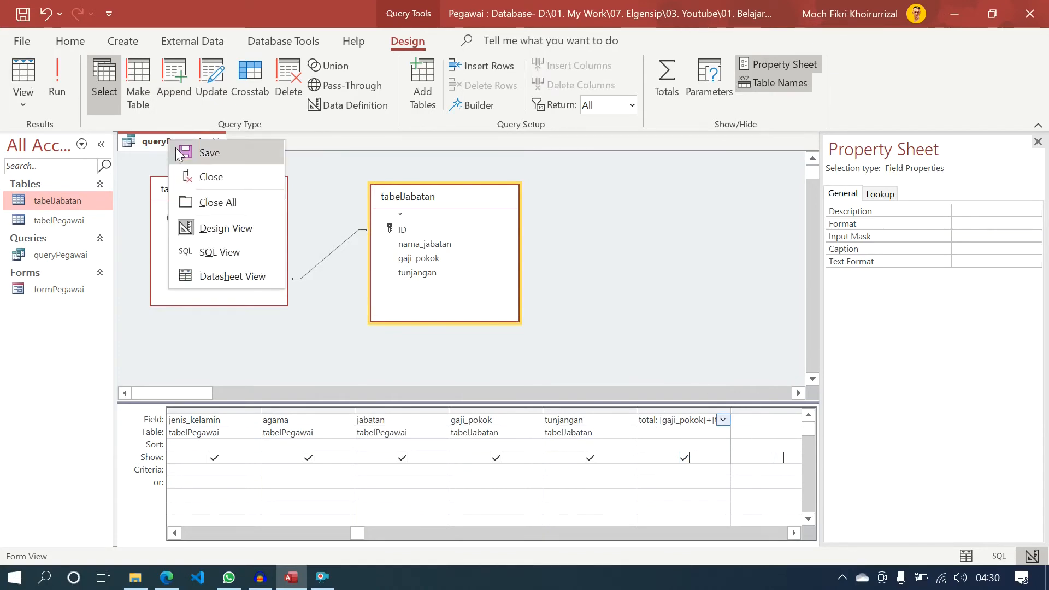
pyautogui.click(219, 275)
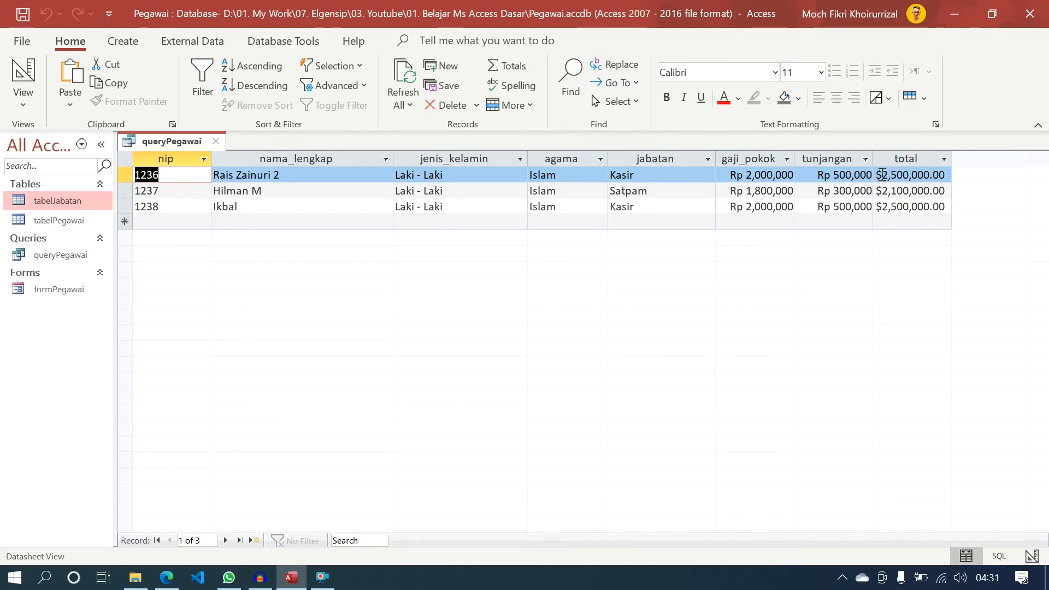
pyautogui.moveTo(951, 159); pyautogui.dragTo(965, 159)
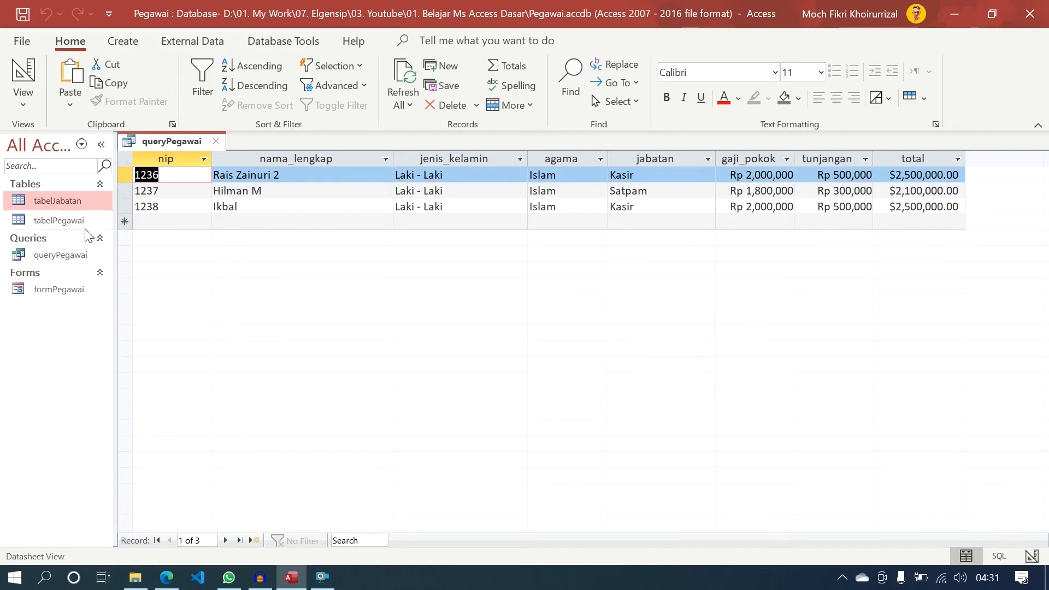
# - Open tabelJabatan in Datasheet View
pyautogui.click(67, 200)
pyautogui.doubleClick(67, 200)
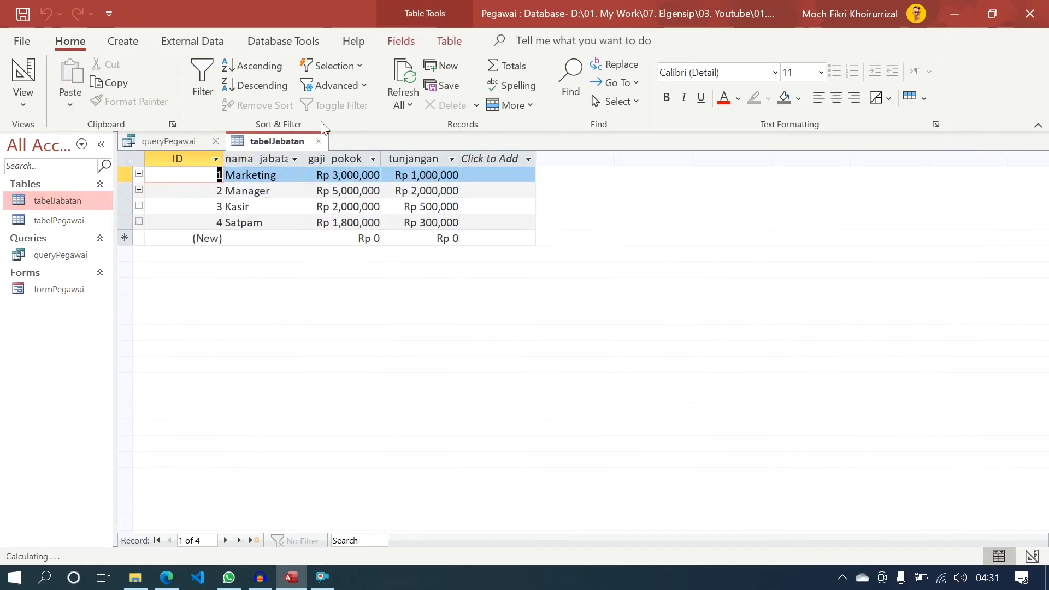
pyautogui.rightClick(262, 139)
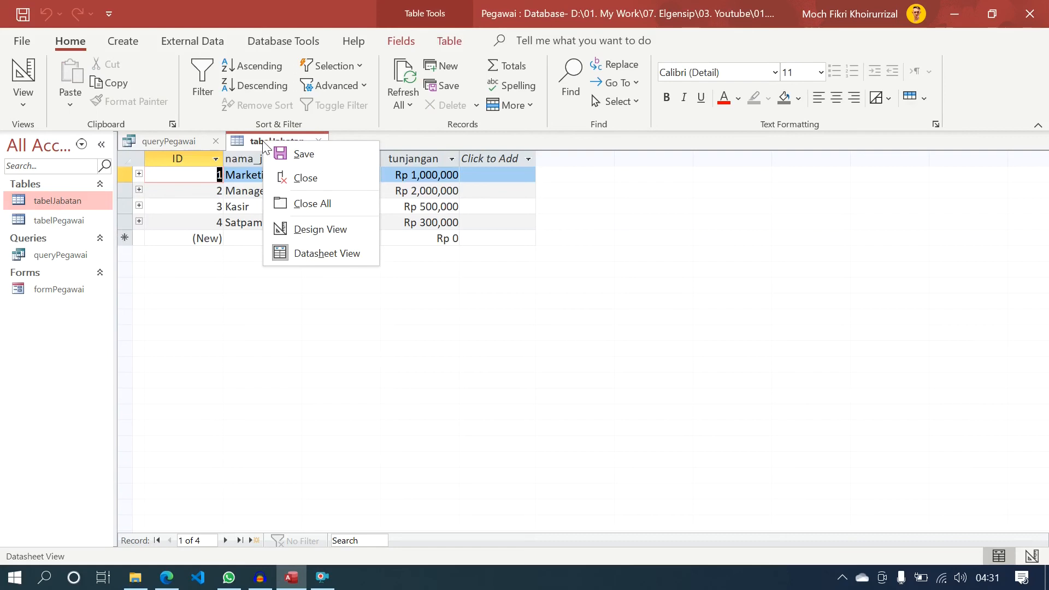
pyautogui.click(327, 228)
pyautogui.click(821, 251)
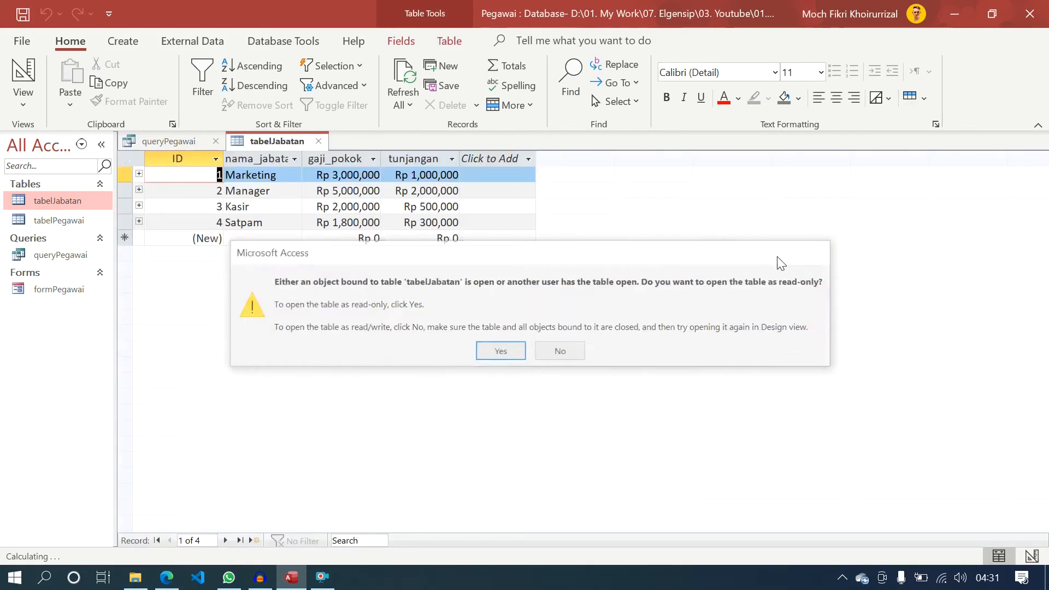
pyautogui.rightClick(277, 141)
pyautogui.click(326, 223)
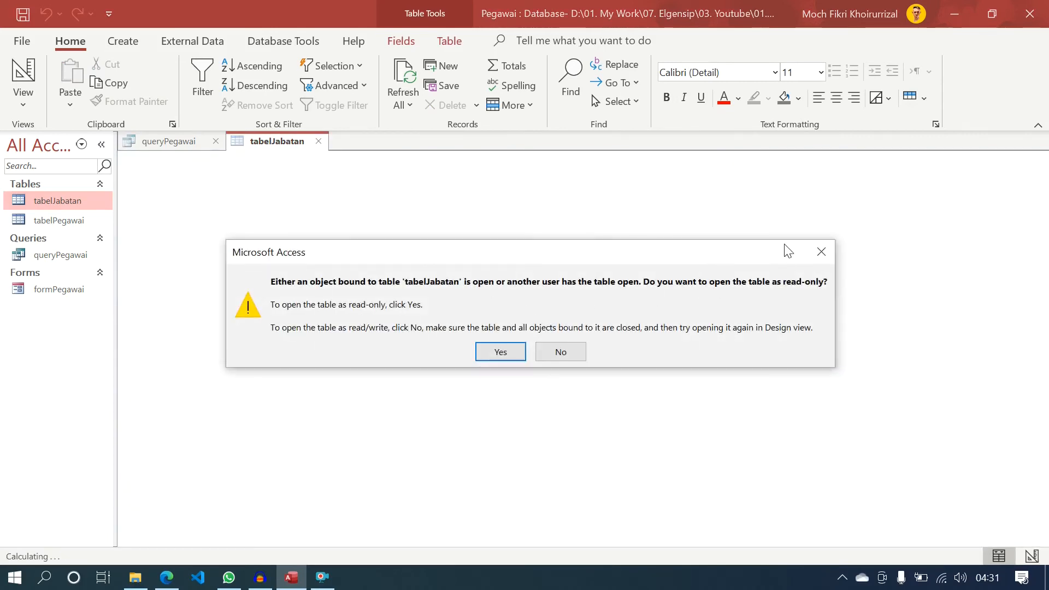
pyautogui.click(821, 251)
# - Close queryPegawai with its layout changes saved, and switch tabelJabatan to Design View
pyautogui.click(202, 142)
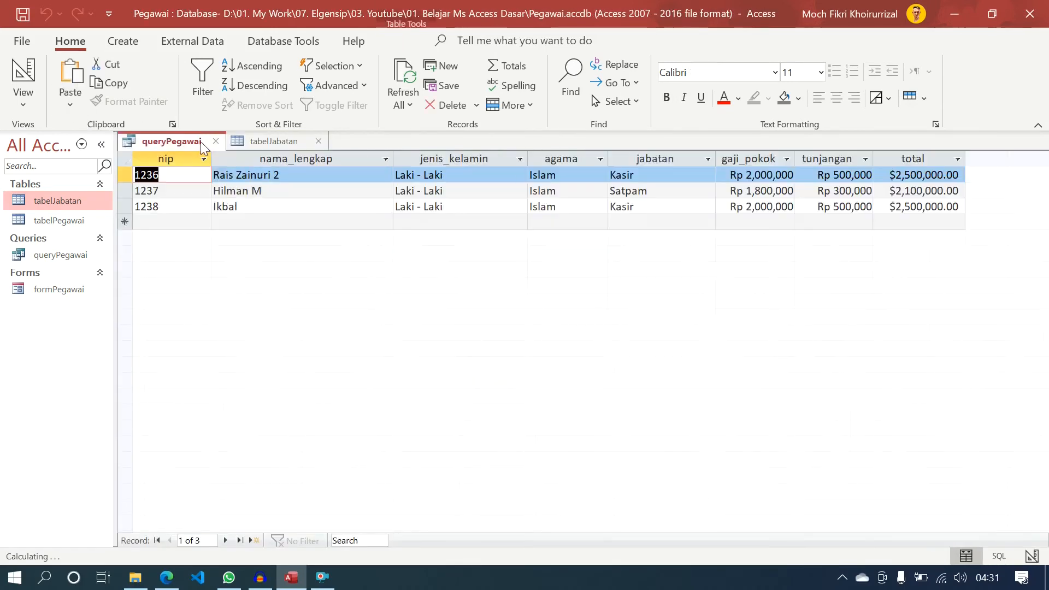
pyautogui.click(216, 141)
pyautogui.click(470, 336)
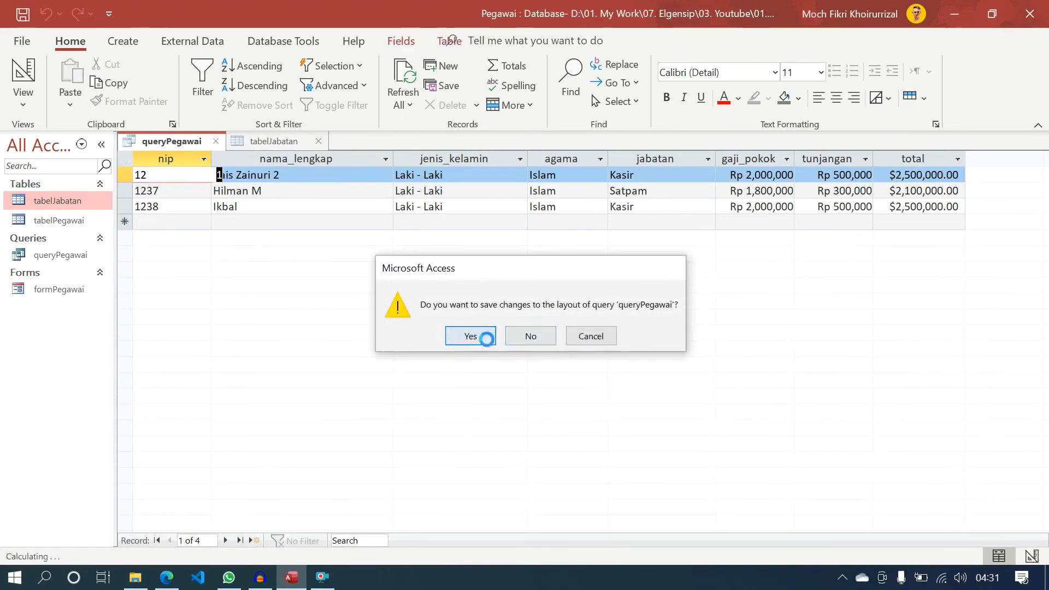
pyautogui.rightClick(173, 141)
pyautogui.click(221, 224)
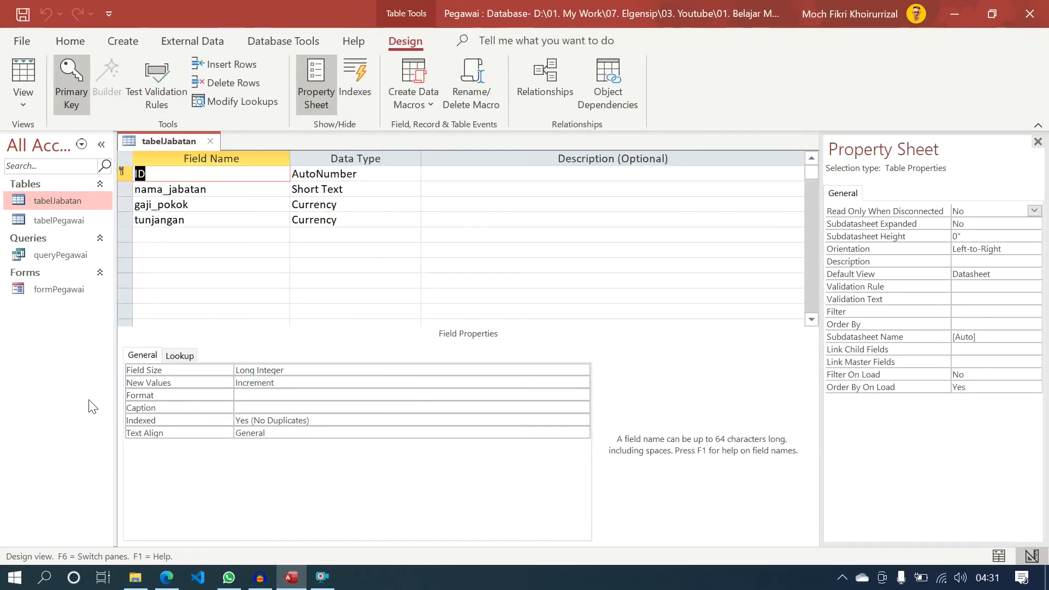
# - Copy the "Rp "#,##0 format from the gaji_pokok field's properties and close tabelJabatan
pyautogui.click(298, 203)
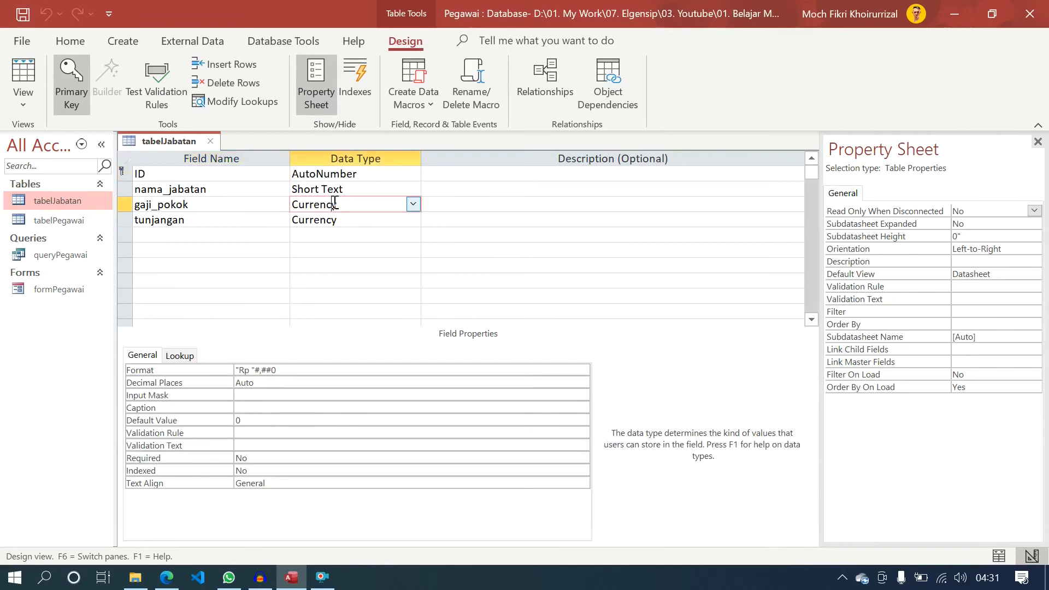
pyautogui.moveTo(300, 370); pyautogui.dragTo(227, 402)
pyautogui.hotkey('ctrl', 'c')
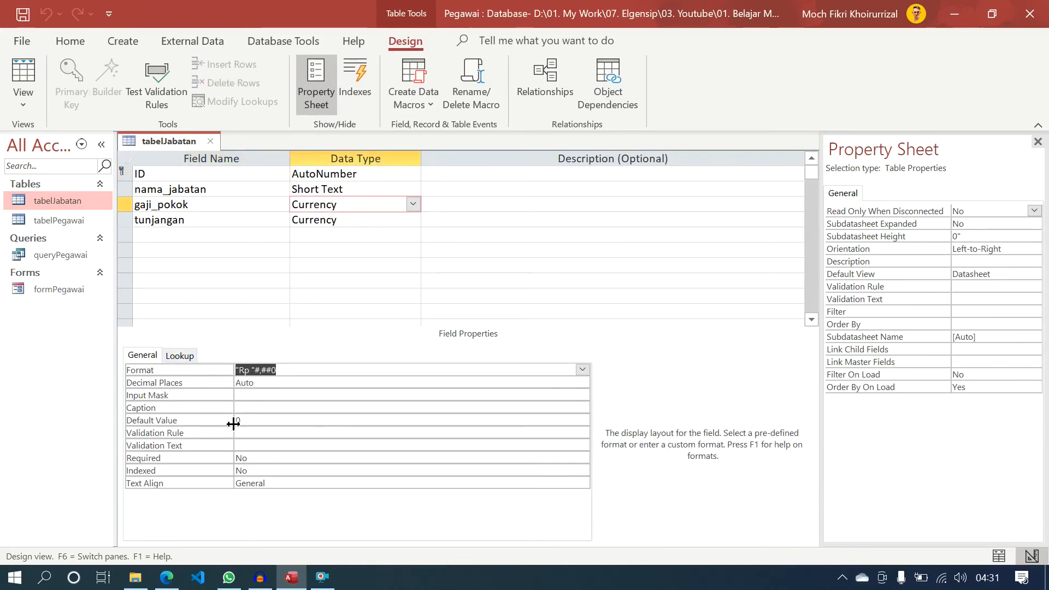
pyautogui.click(282, 368)
pyautogui.click(211, 143)
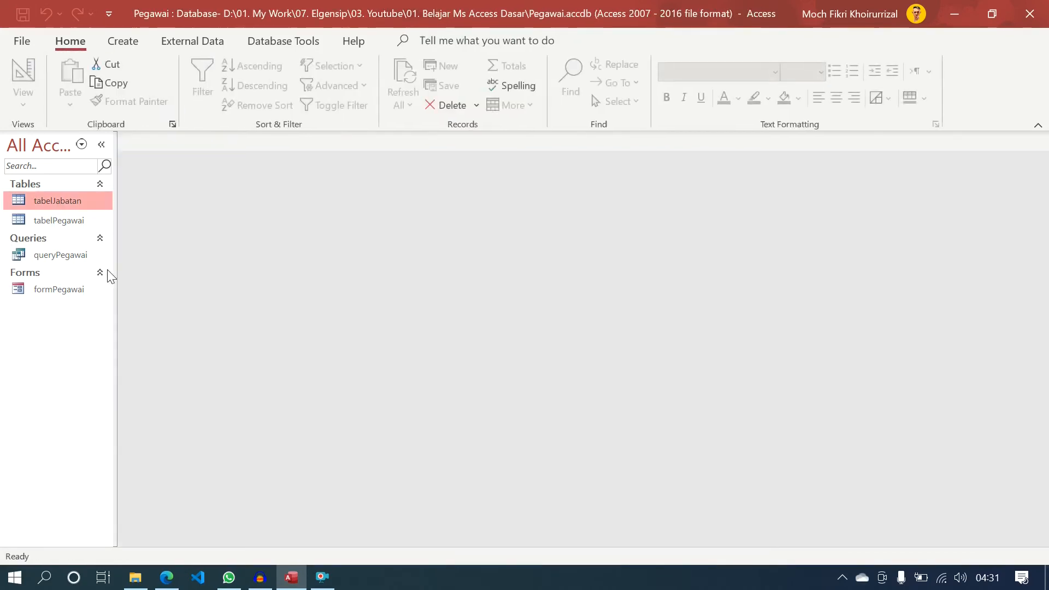
# - Open queryPegawai and switch it to Design View
pyautogui.doubleClick(52, 261)
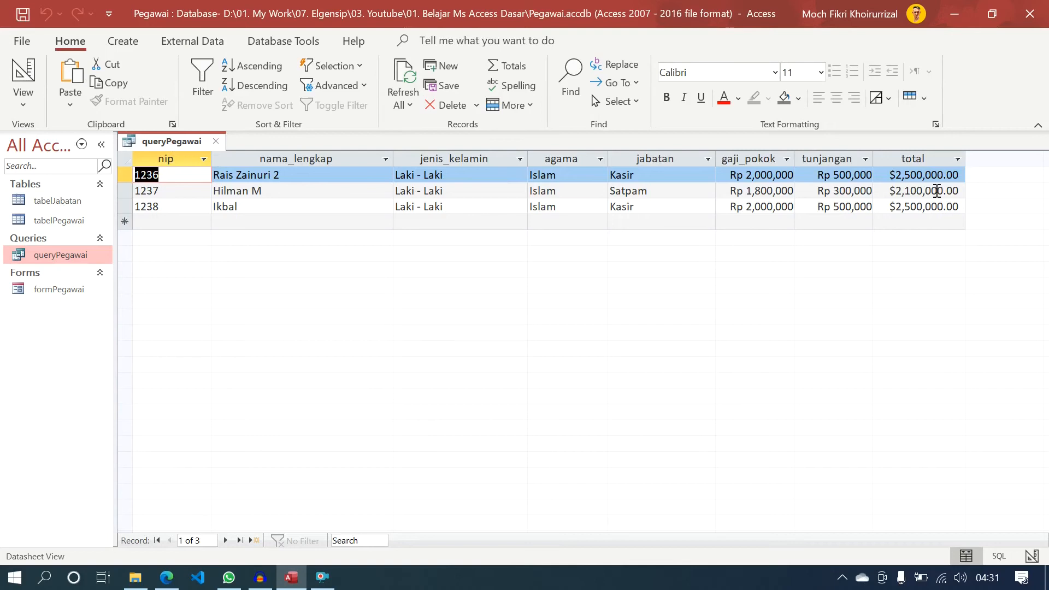
pyautogui.rightClick(168, 141)
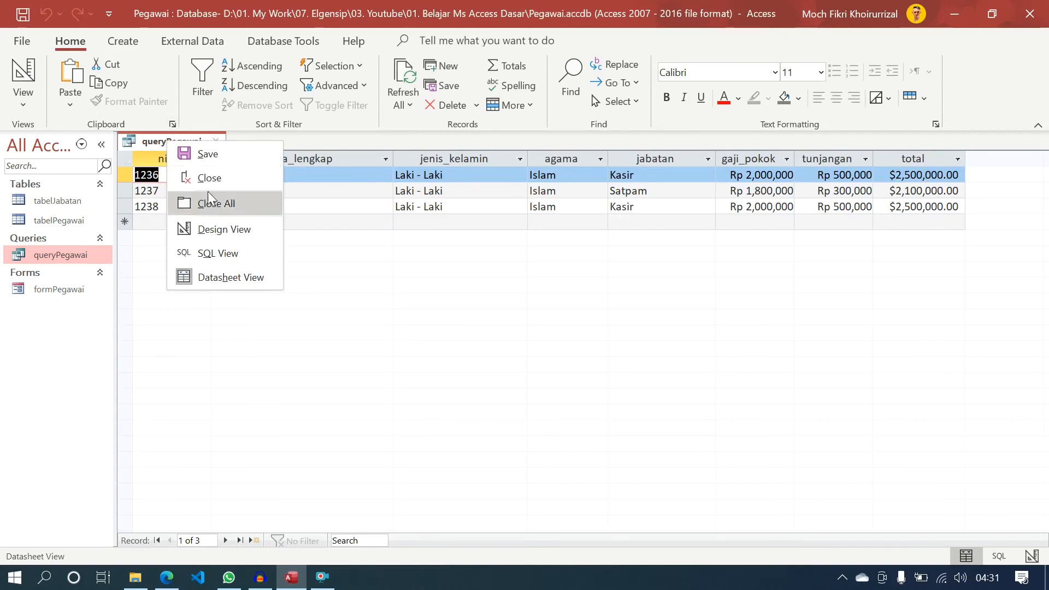
pyautogui.click(213, 228)
# - Paste the copied "Rp "#,##0 format into the Format property of the calculated total field
pyautogui.click(795, 534)
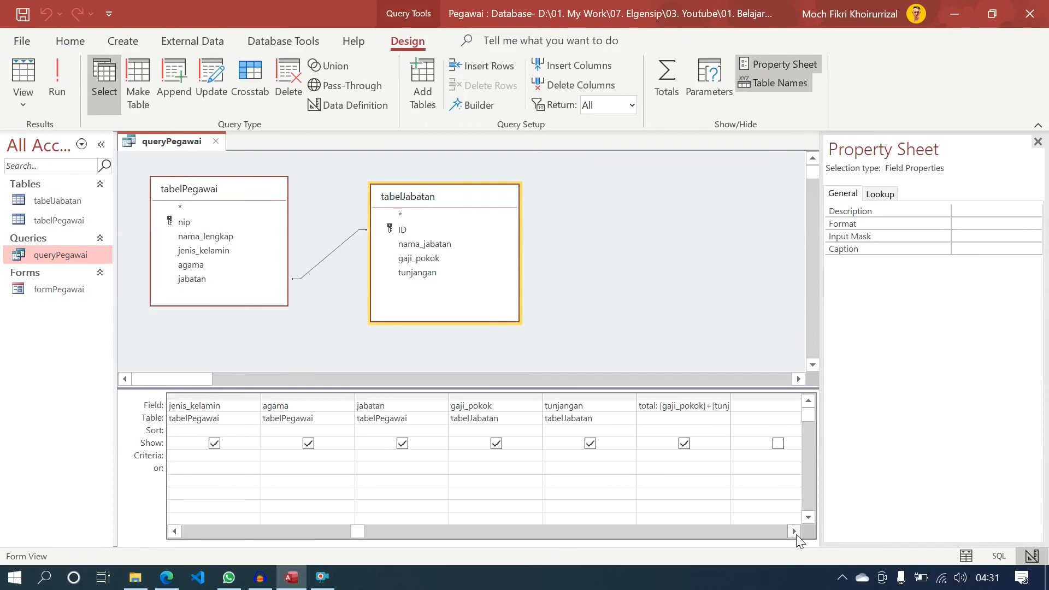
pyautogui.click(661, 404)
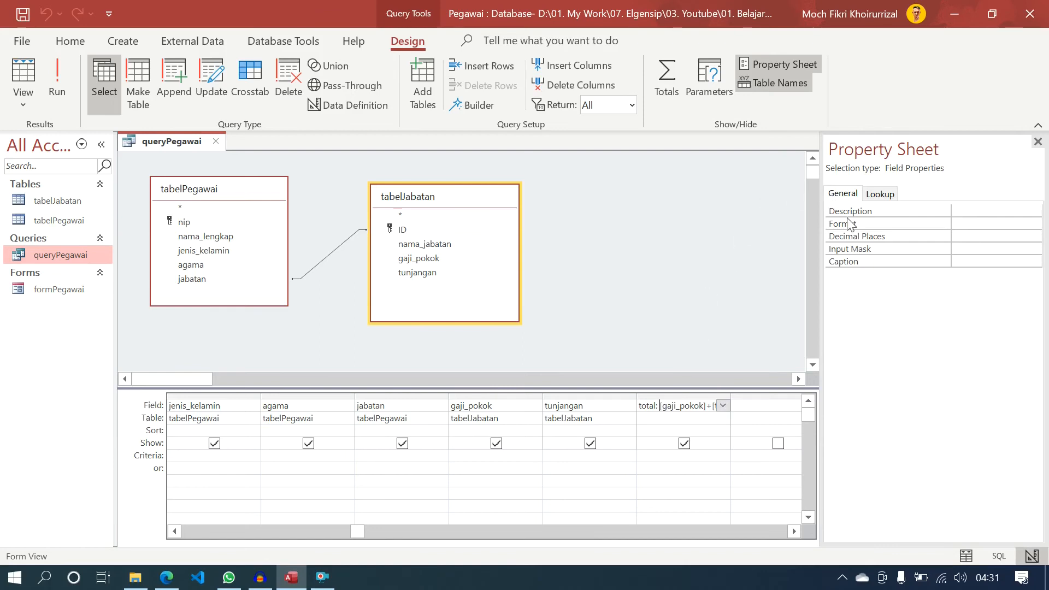
pyautogui.click(968, 228)
pyautogui.hotkey('ctrl', 'v')
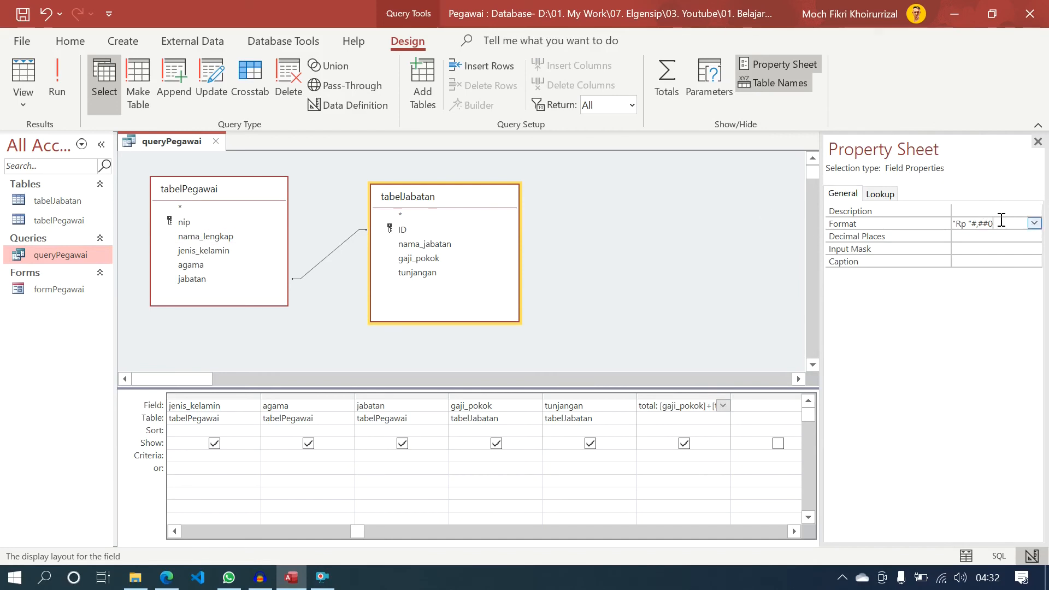
pyautogui.click(885, 225)
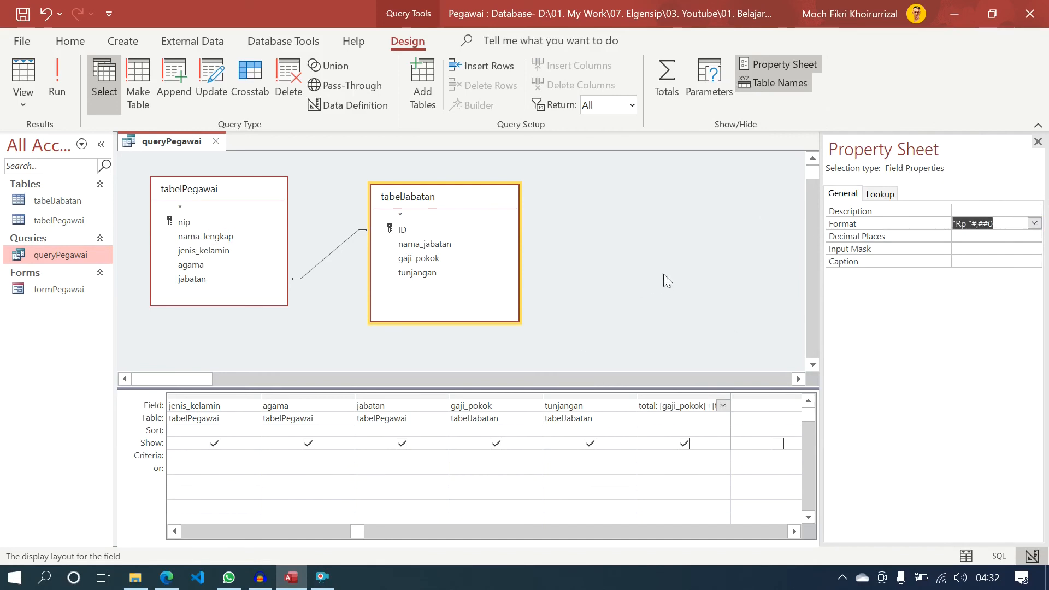
# - Save queryPegawai and display it in Datasheet View
pyautogui.hotkey('ctrl', 's')
pyautogui.rightClick(169, 146)
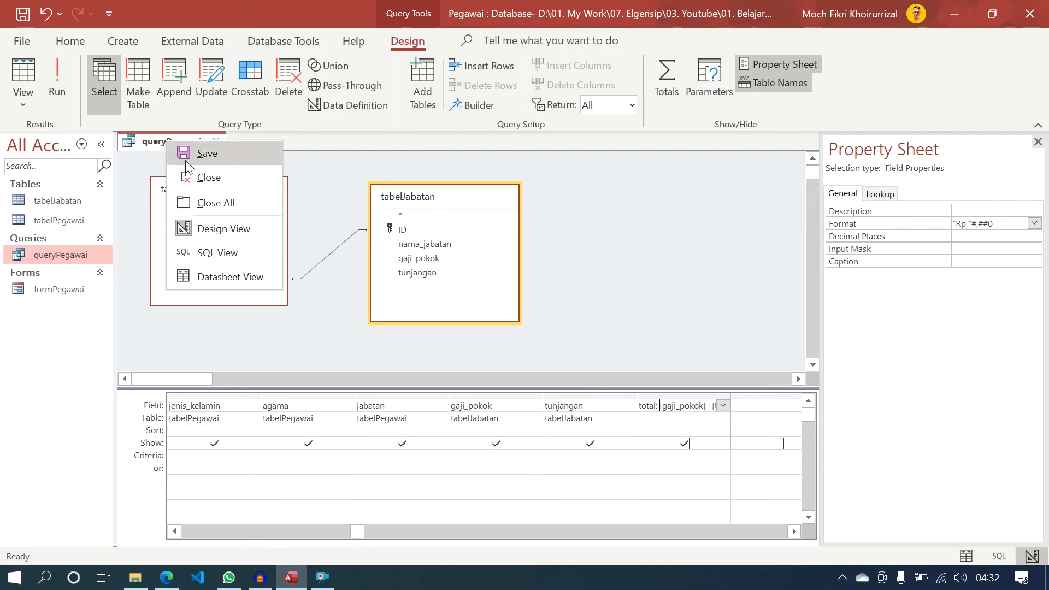
pyautogui.click(240, 277)
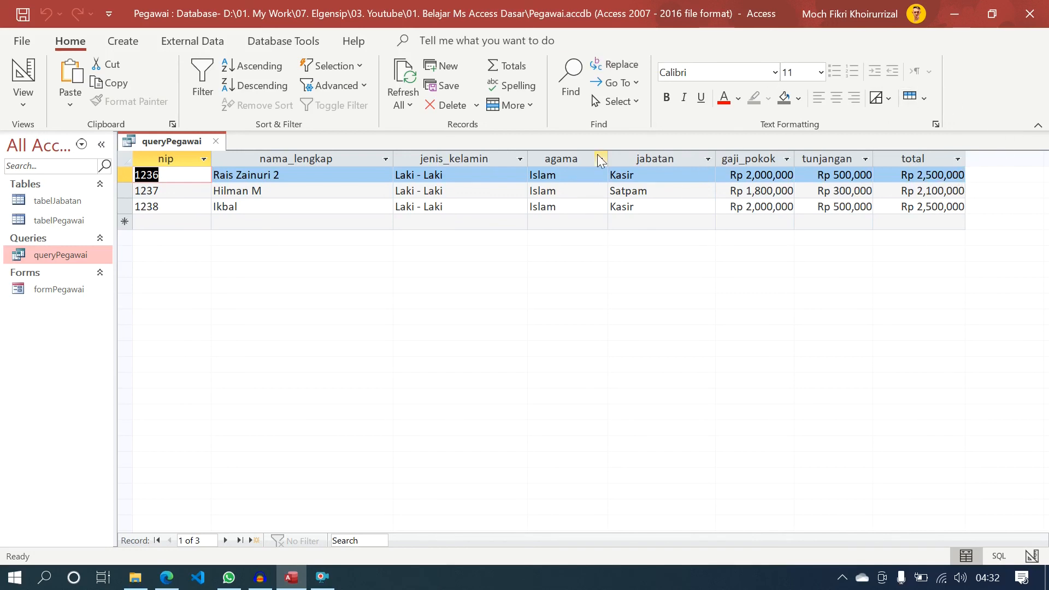
# - Change the jabatan of the third record in queryPegawai to Marketing
pyautogui.click(680, 206)
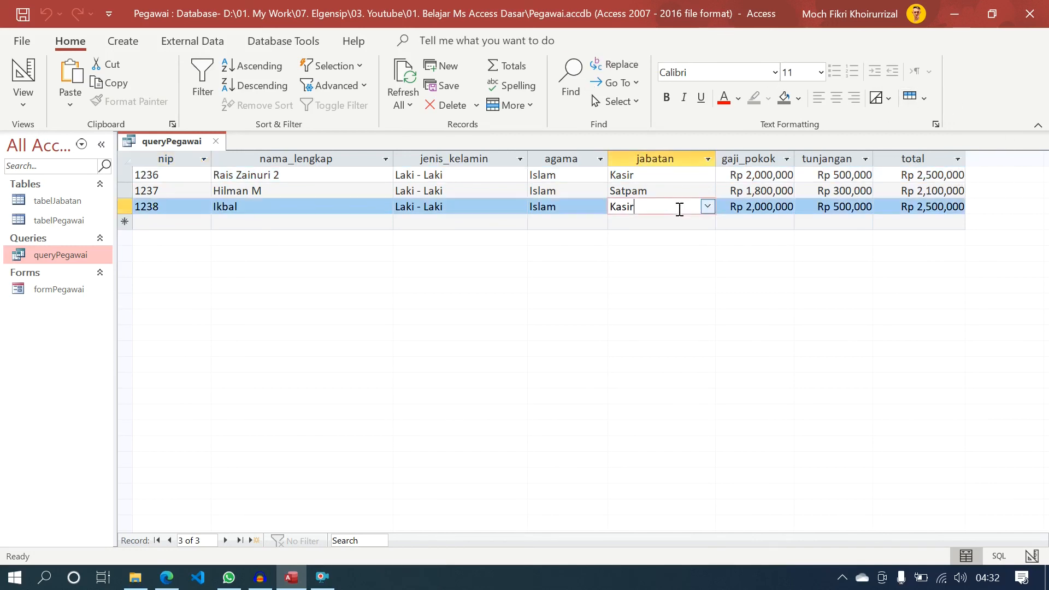
pyautogui.click(707, 207)
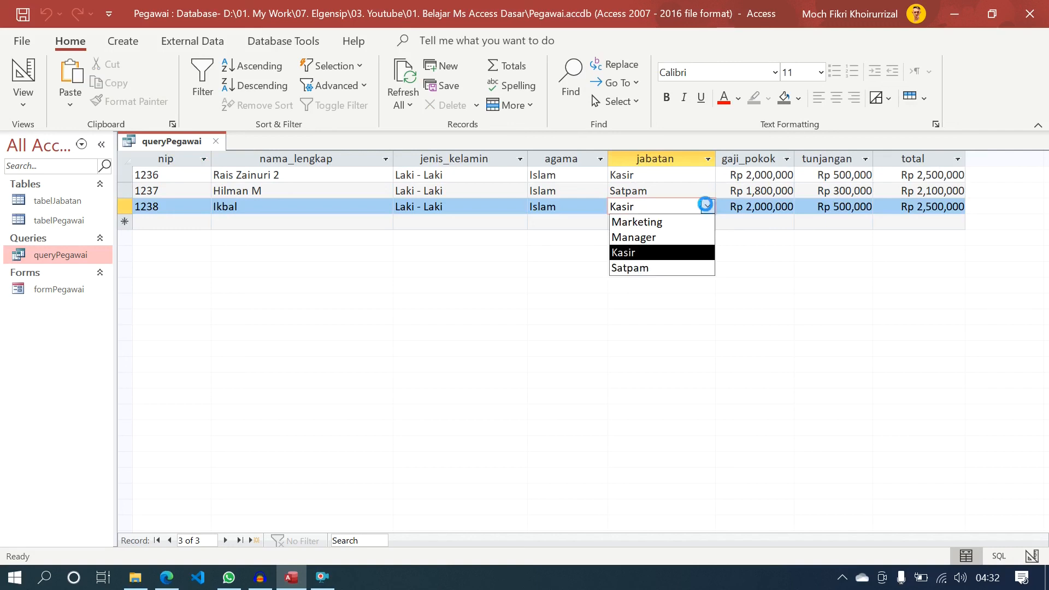
pyautogui.click(671, 225)
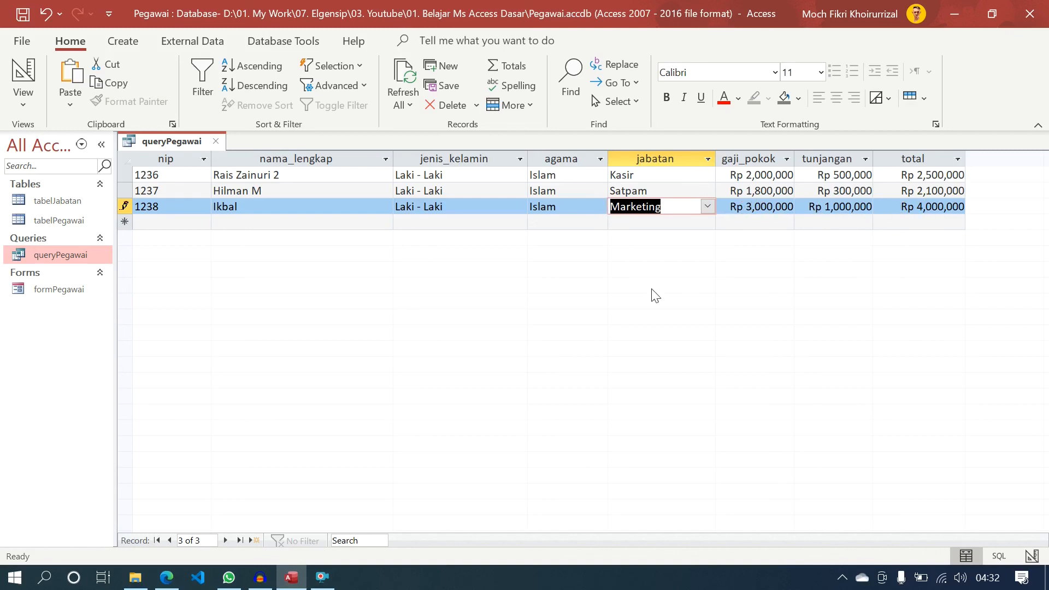
# - Change the first record's jabatan to Manager, save the record, and select the total column
pyautogui.click(671, 174)
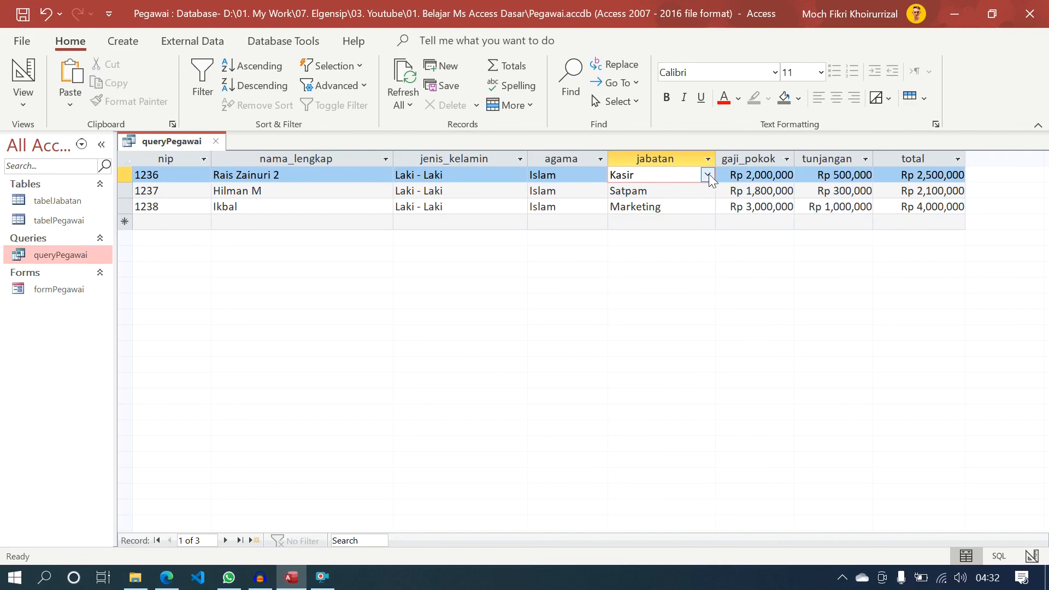
pyautogui.click(708, 174)
pyautogui.click(637, 207)
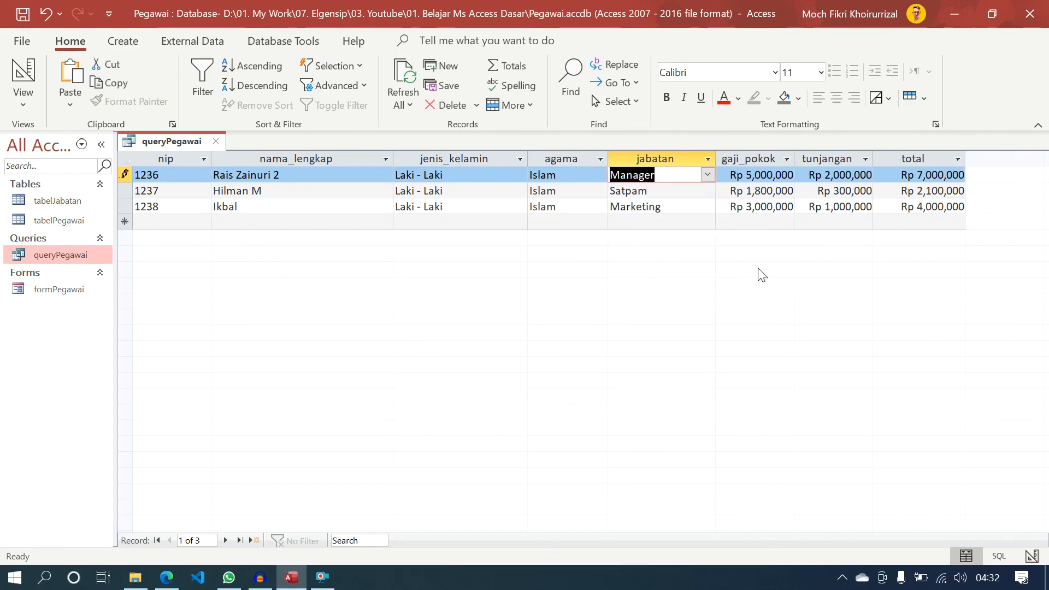
pyautogui.hotkey('ctrl', 's')
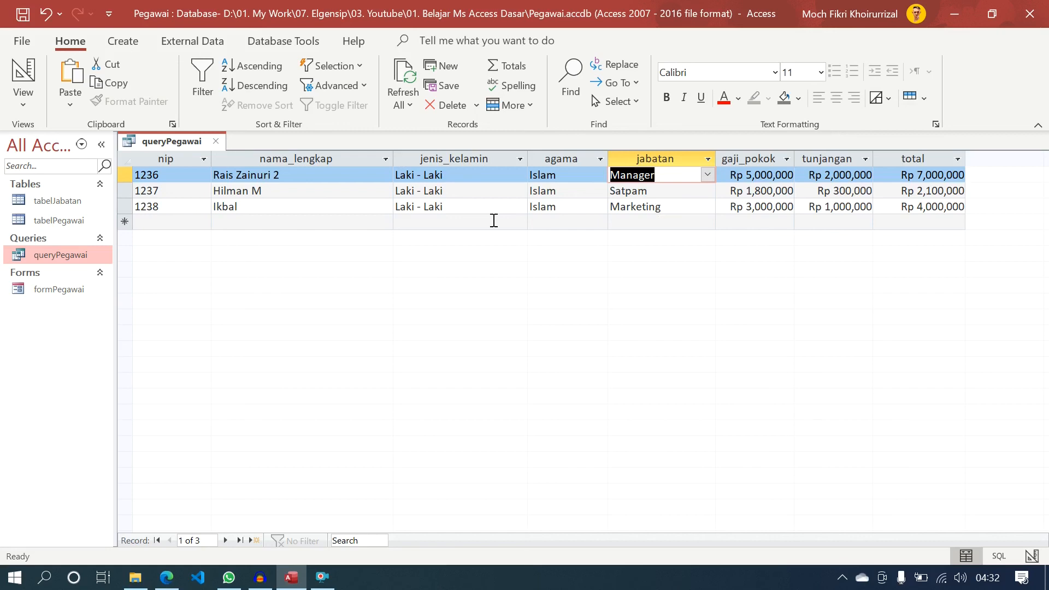
pyautogui.click(917, 158)
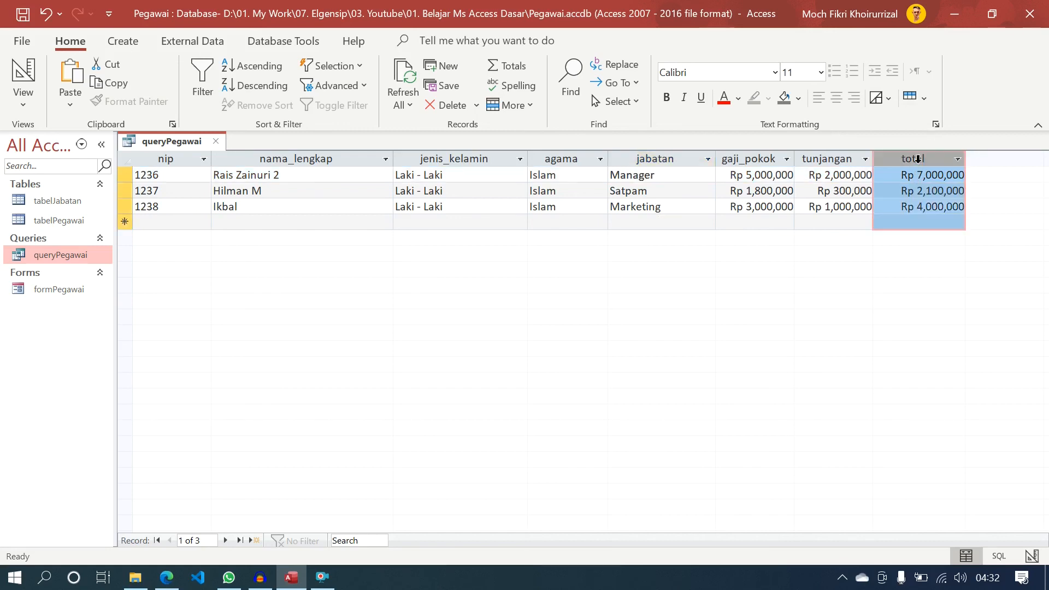